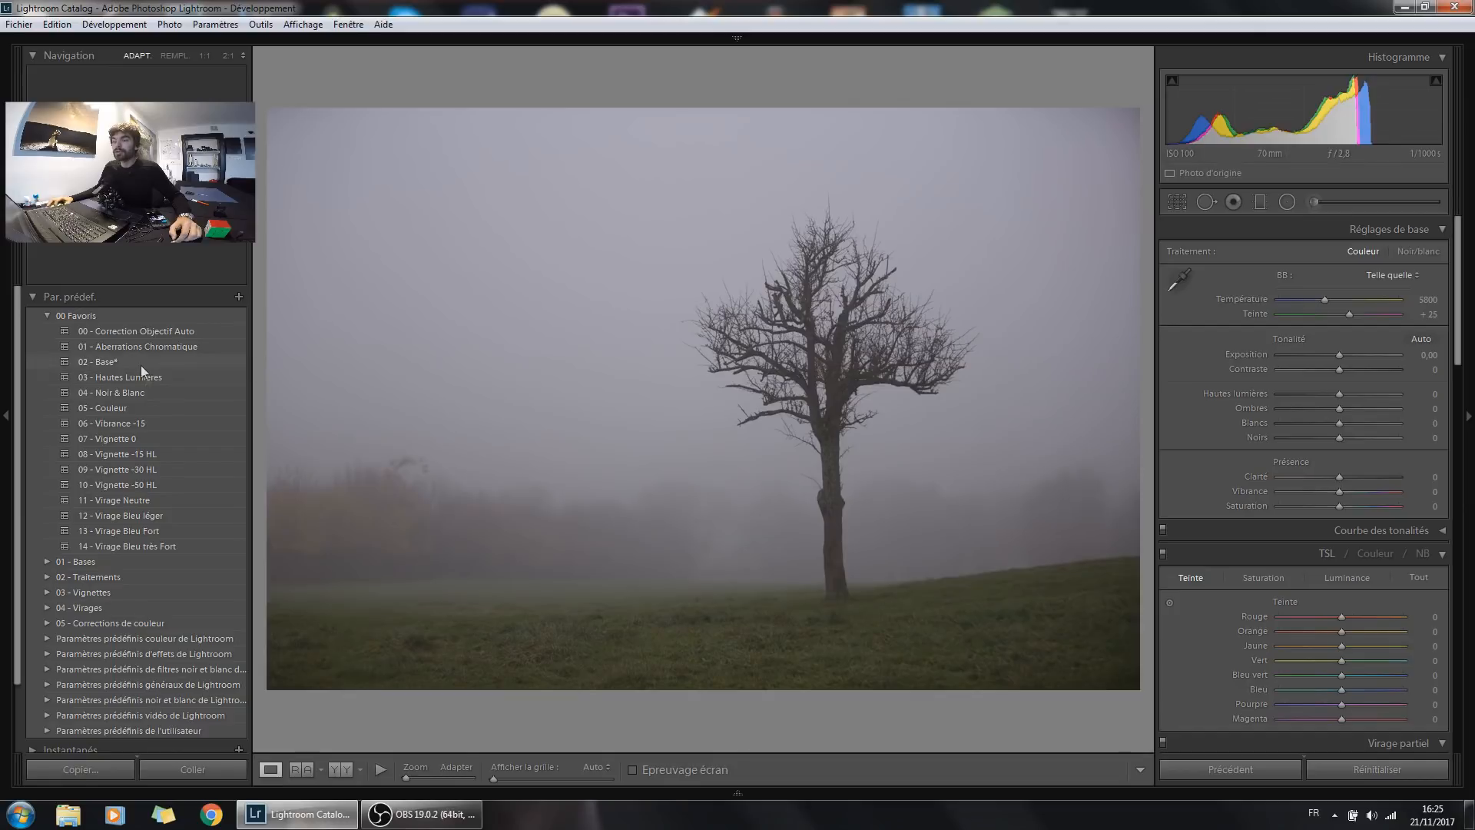
Apply the favourite presets 00 - Correction Objectif Auto, 01 - Aberrations Chromatique and 02 - Base* to the photo
click(136, 334)
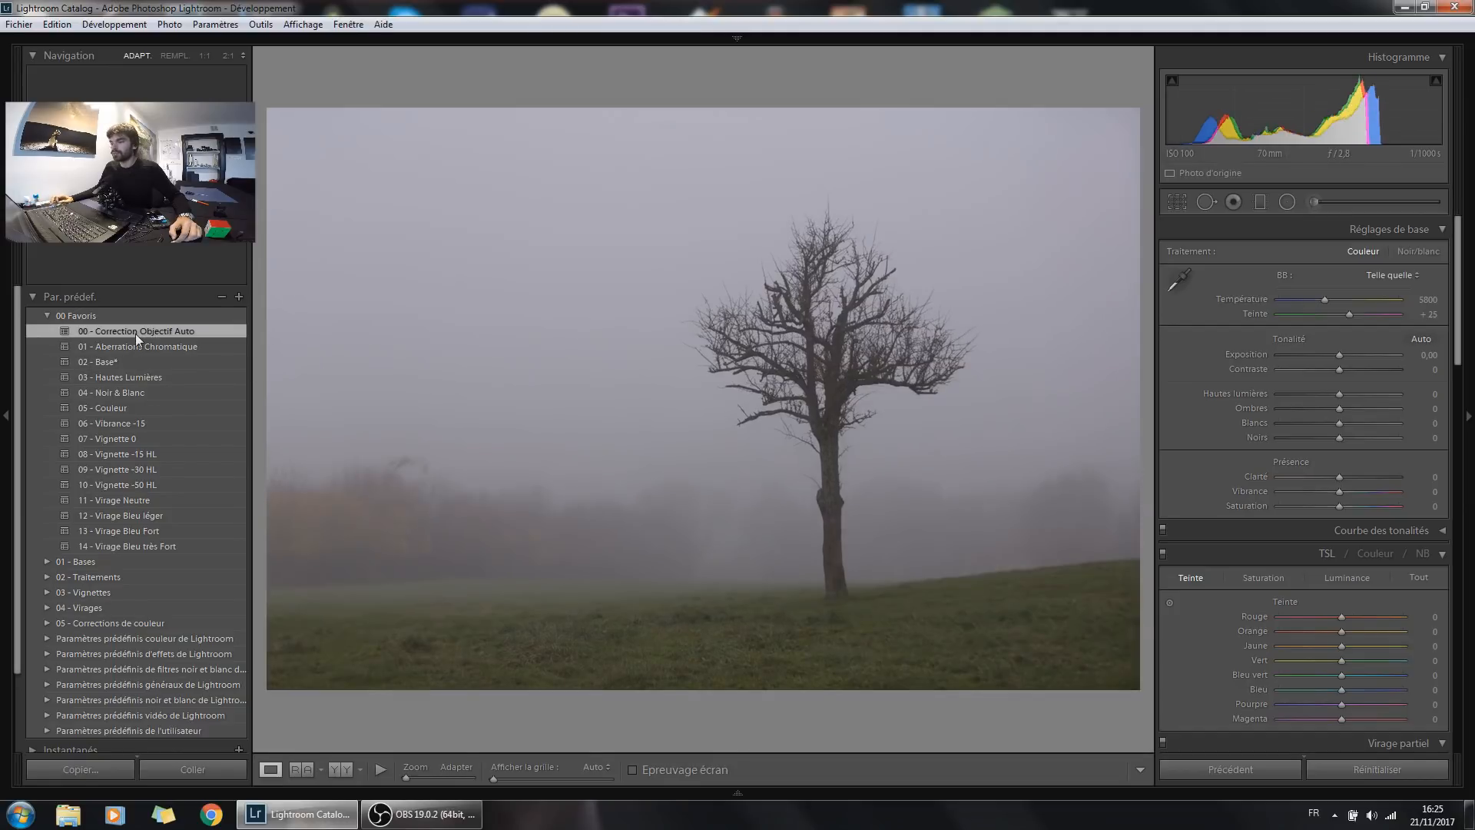
click(137, 347)
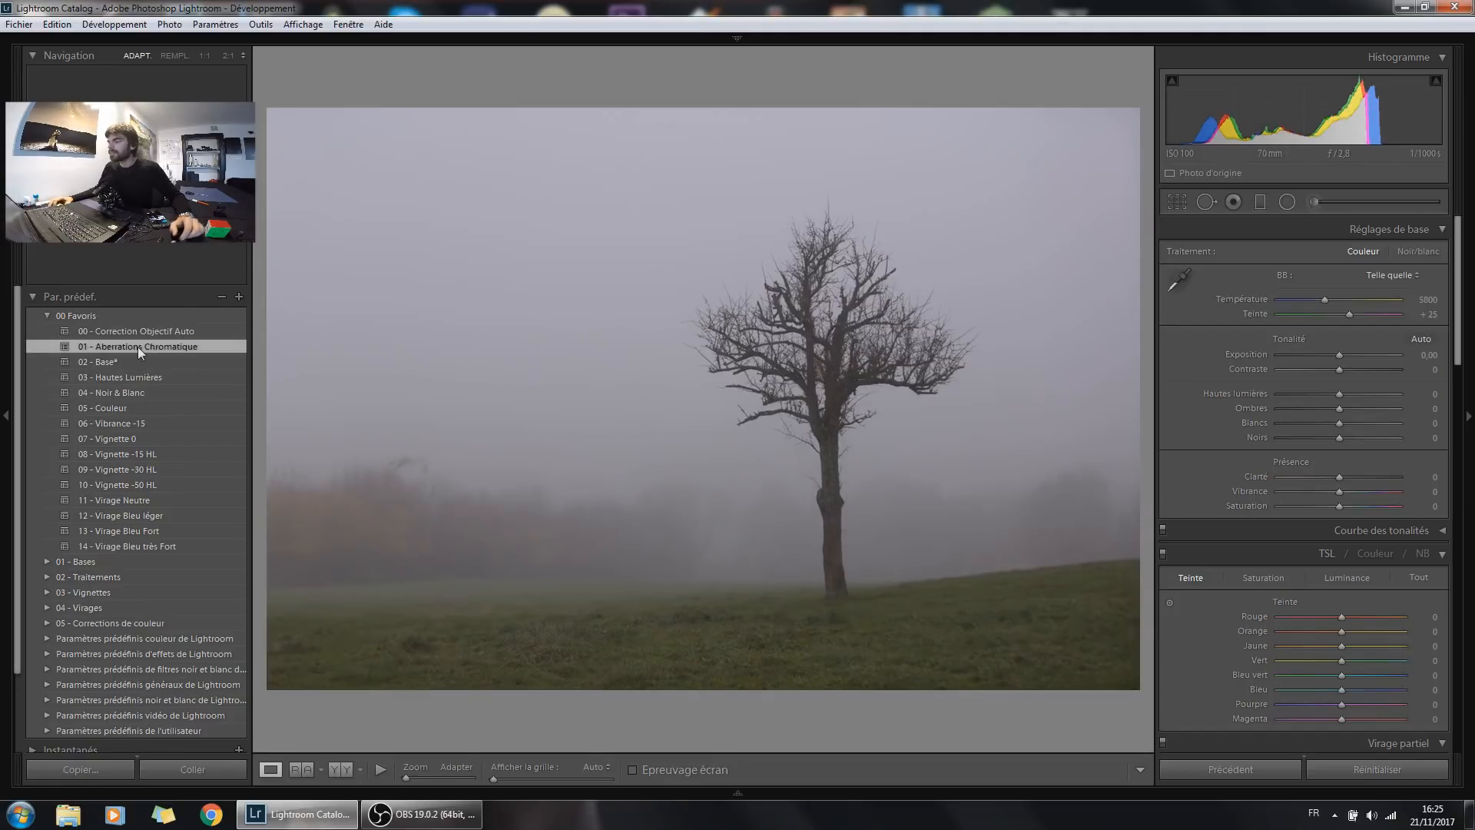
click(123, 361)
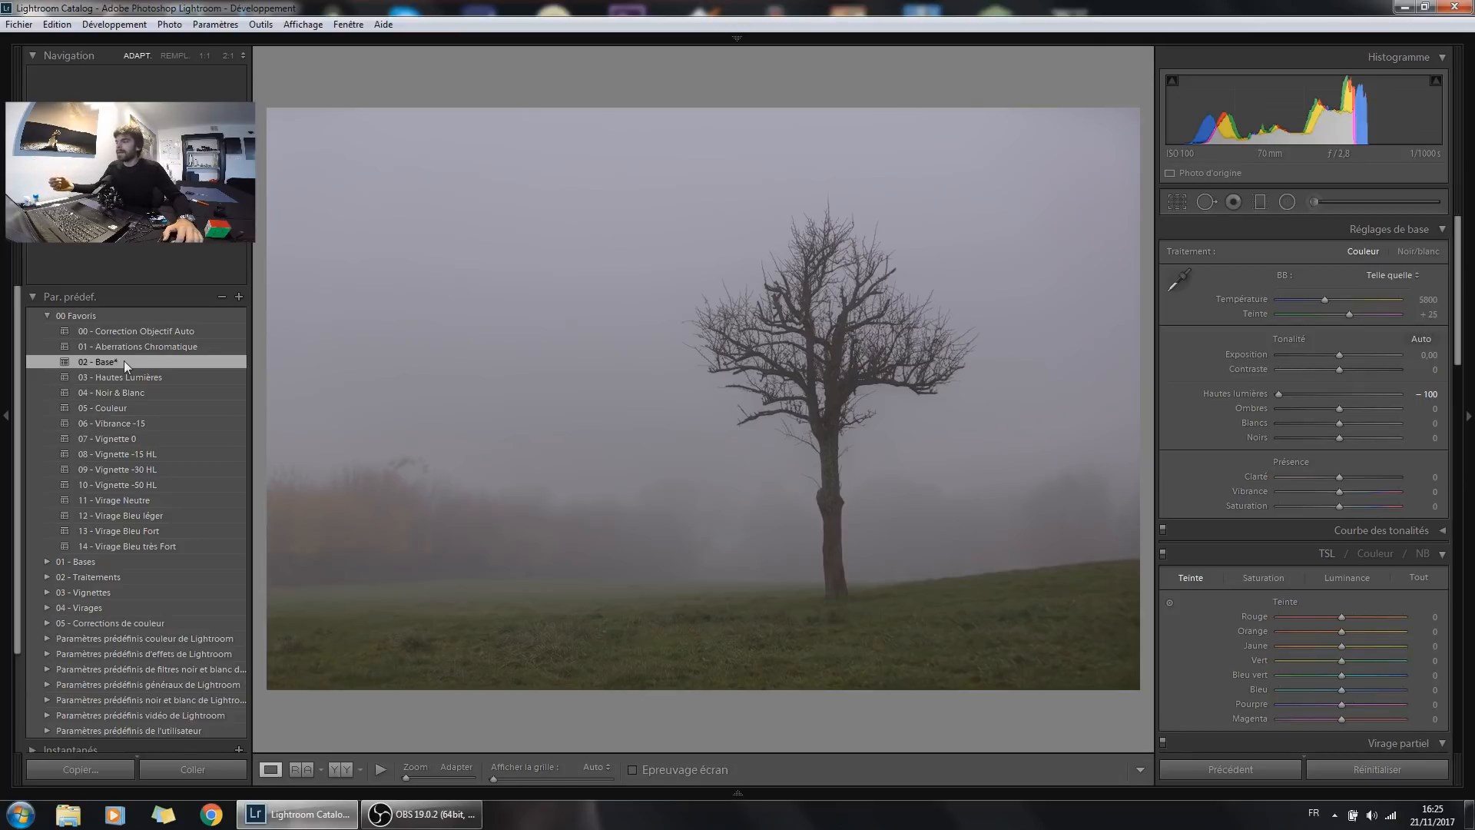
Set Exposition to +0,61, Noirs to +100 and Blancs to −100, with Ombres kept at 0
drag(1339, 354, 1348, 355)
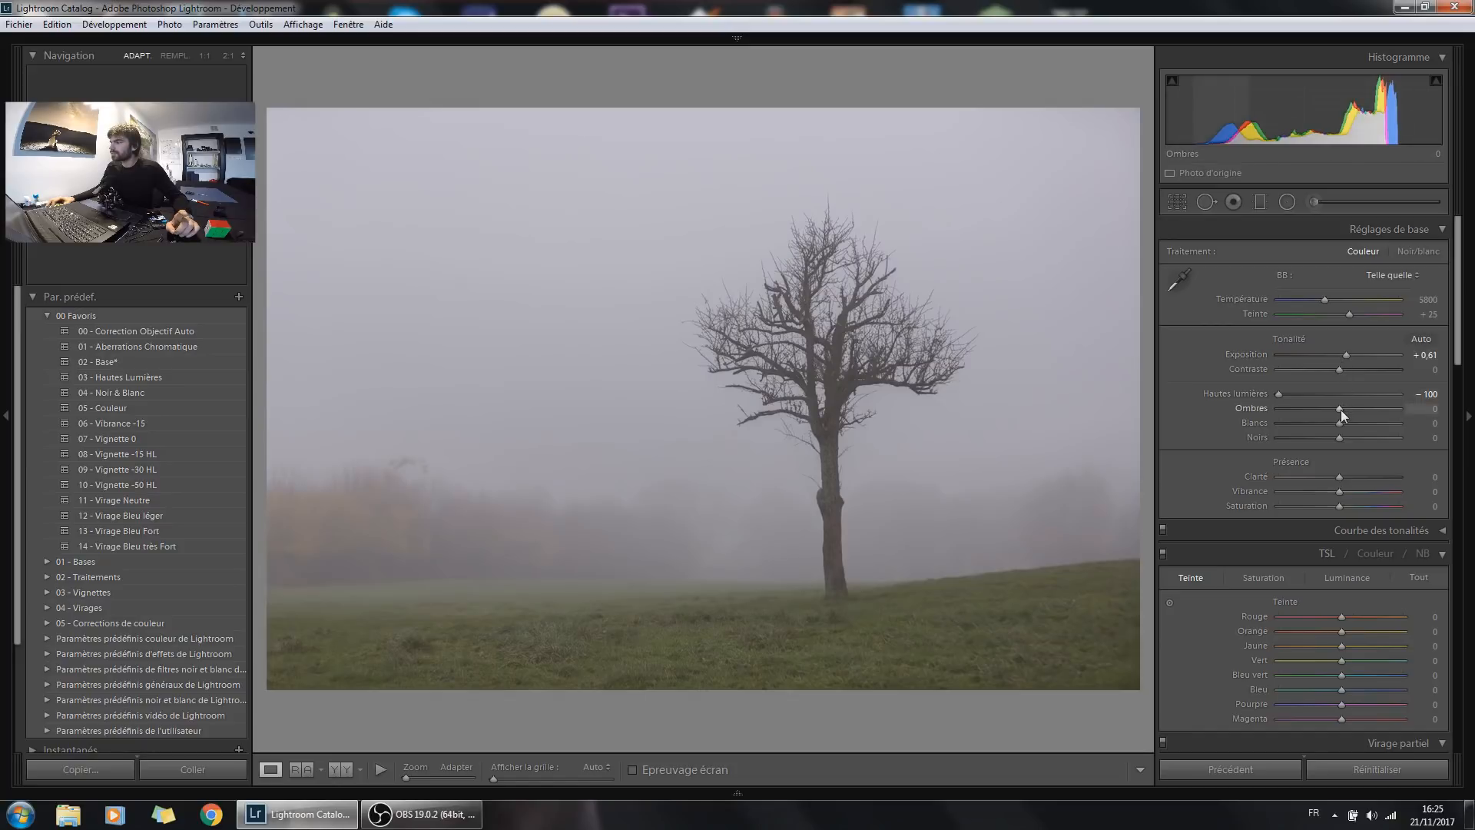
drag(1340, 408, 1239, 413)
double_click(1248, 406)
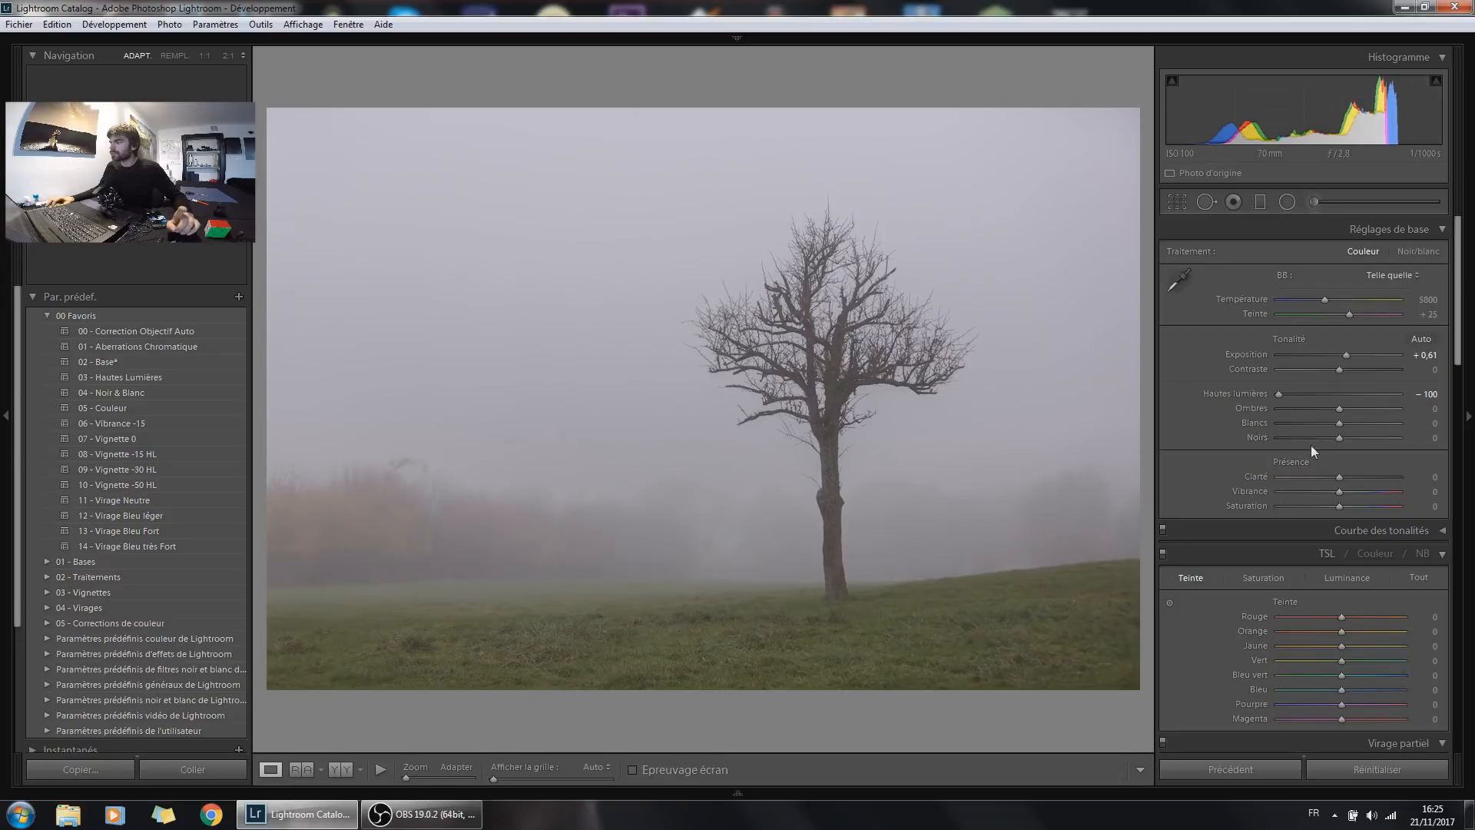
drag(1339, 439, 1464, 438)
drag(1339, 424, 1206, 426)
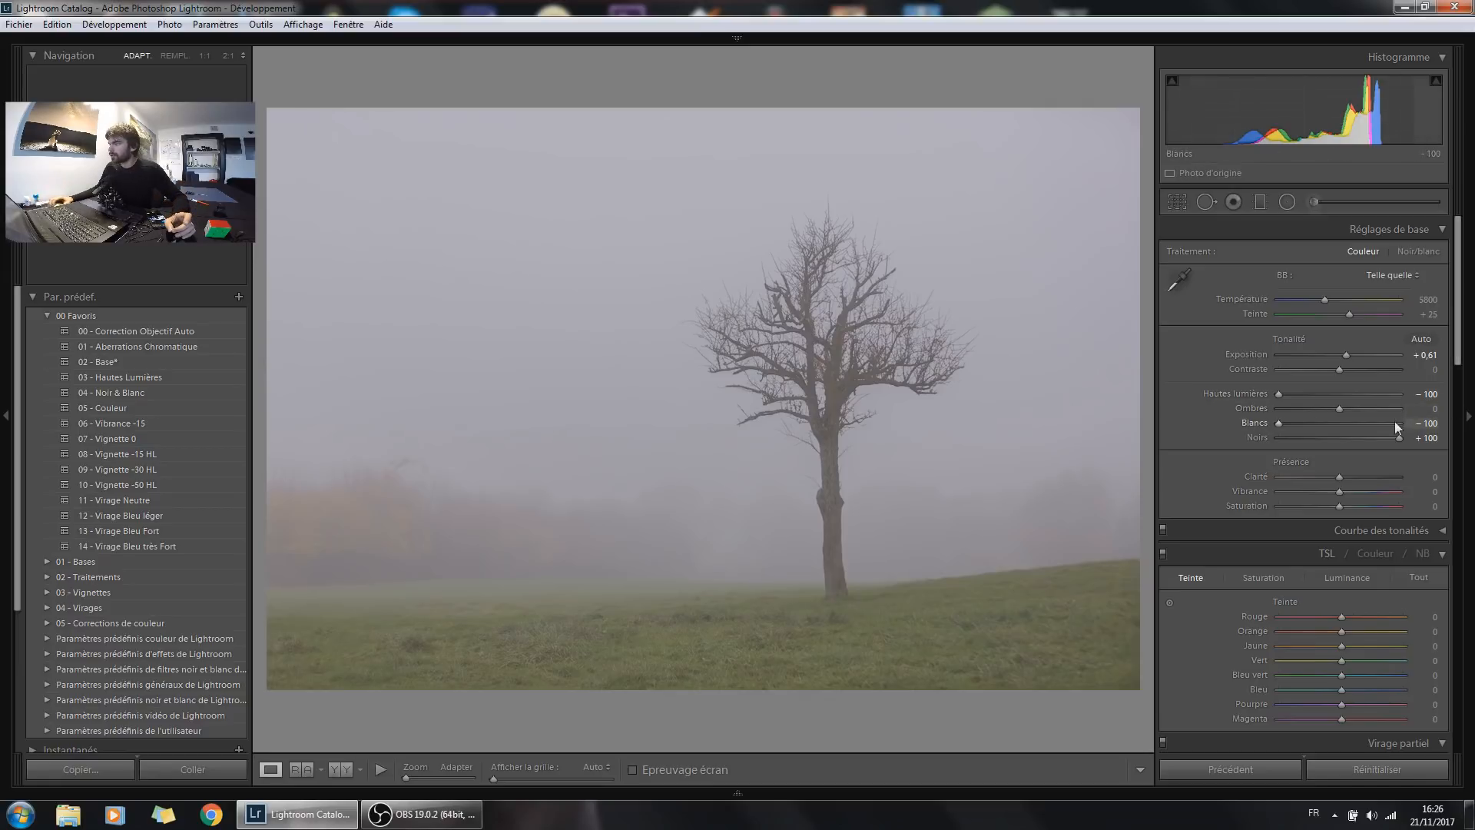
Set the global Correction du voile level to −44 to thicken the fog across the whole photo
scroll(1394, 422, down, 10)
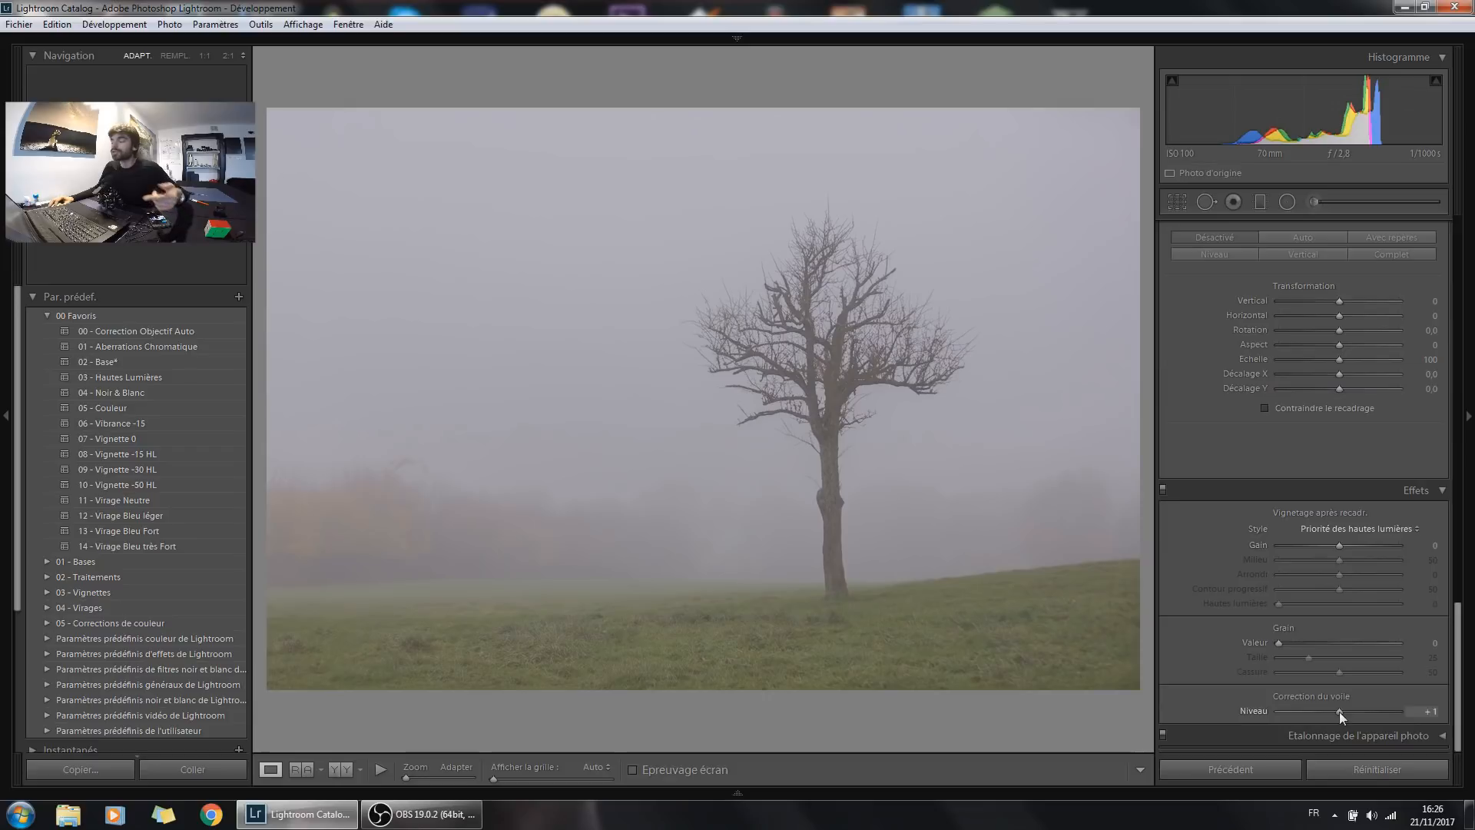
drag(1339, 712, 1323, 712)
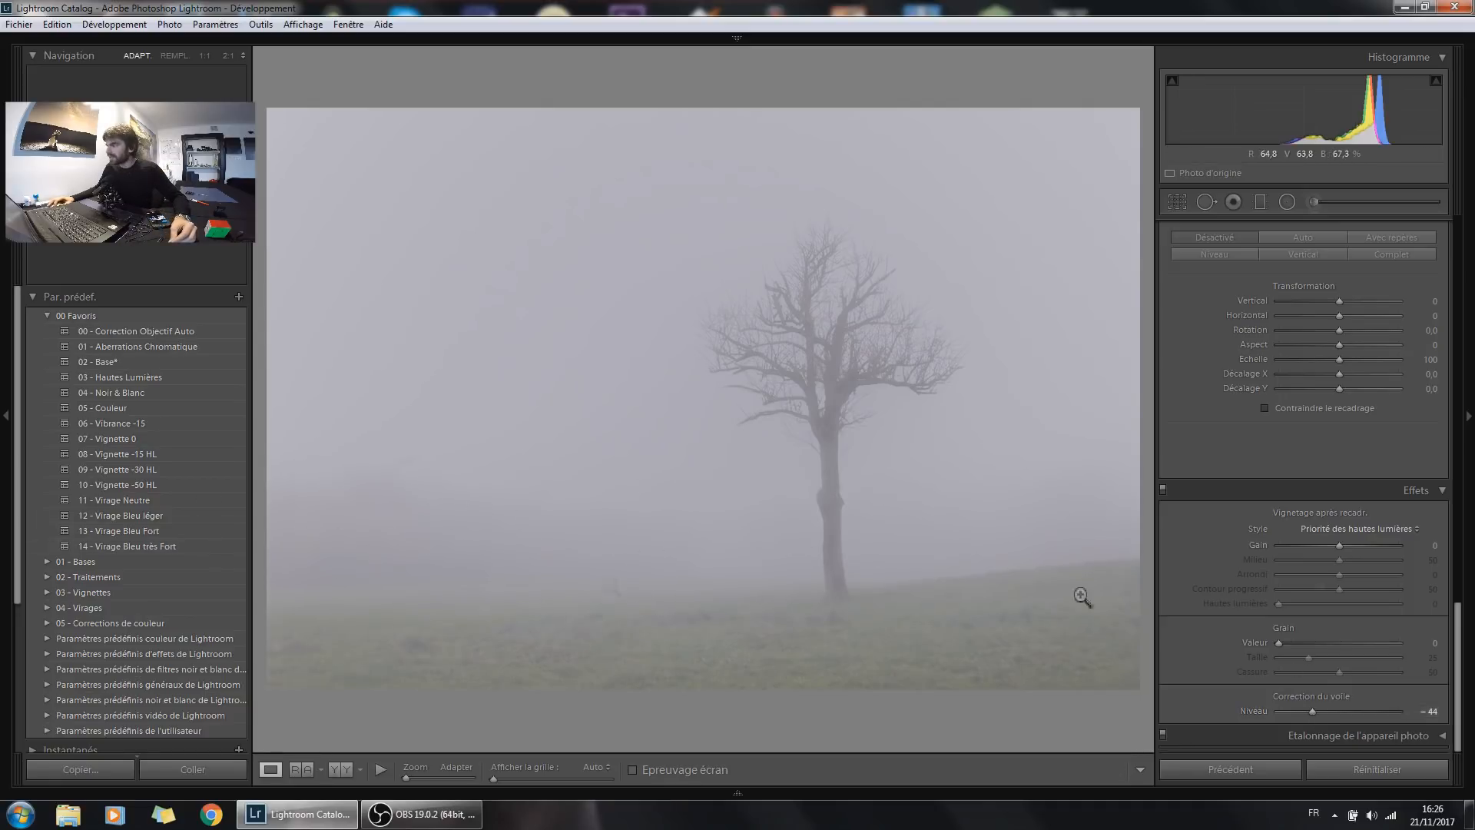
Place a wide radial filter over the distant trees left of the main tree, with Correction du voile at −76
scroll(1354, 424, up, 5)
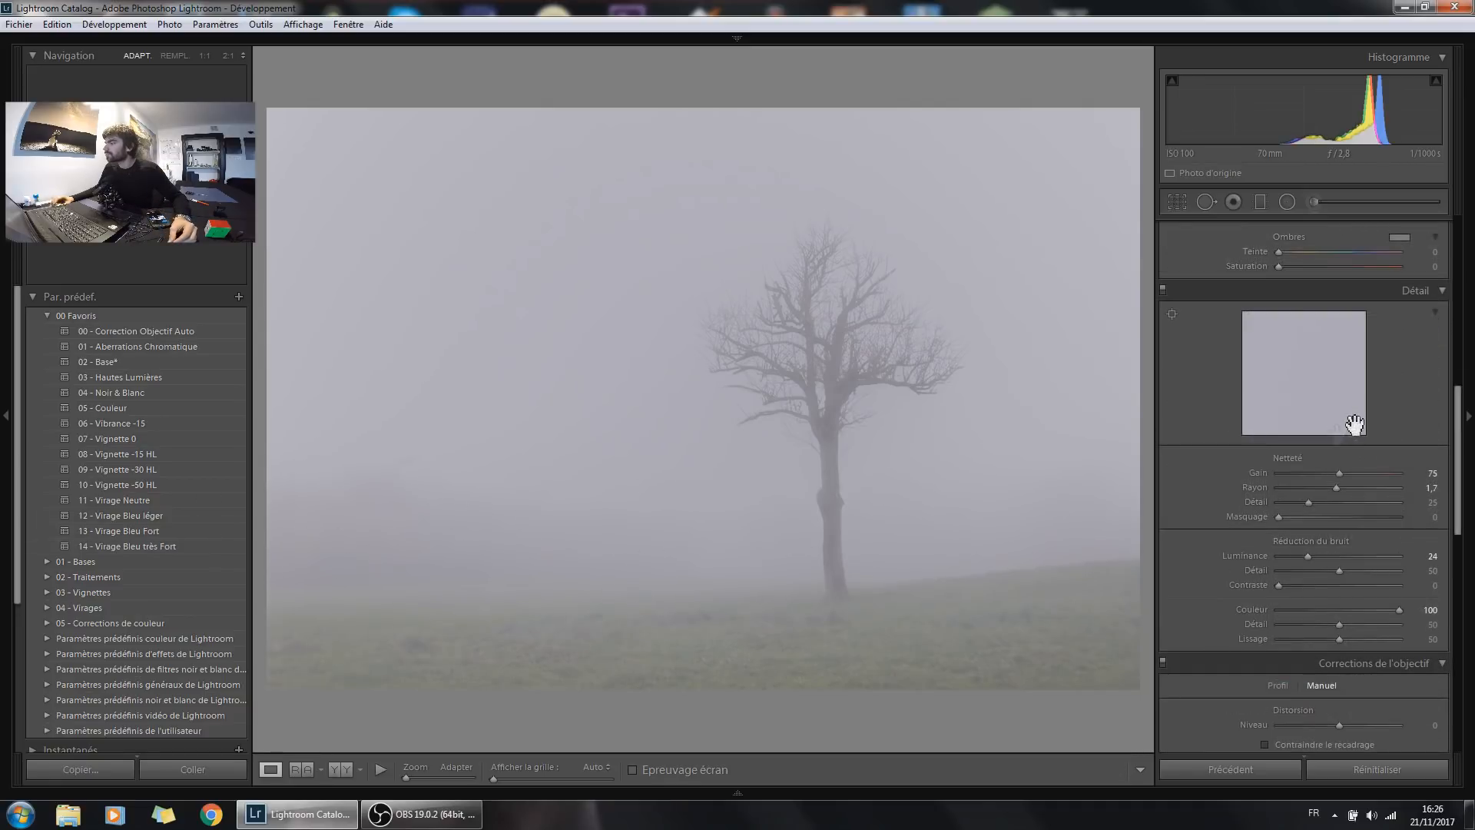
click(1297, 204)
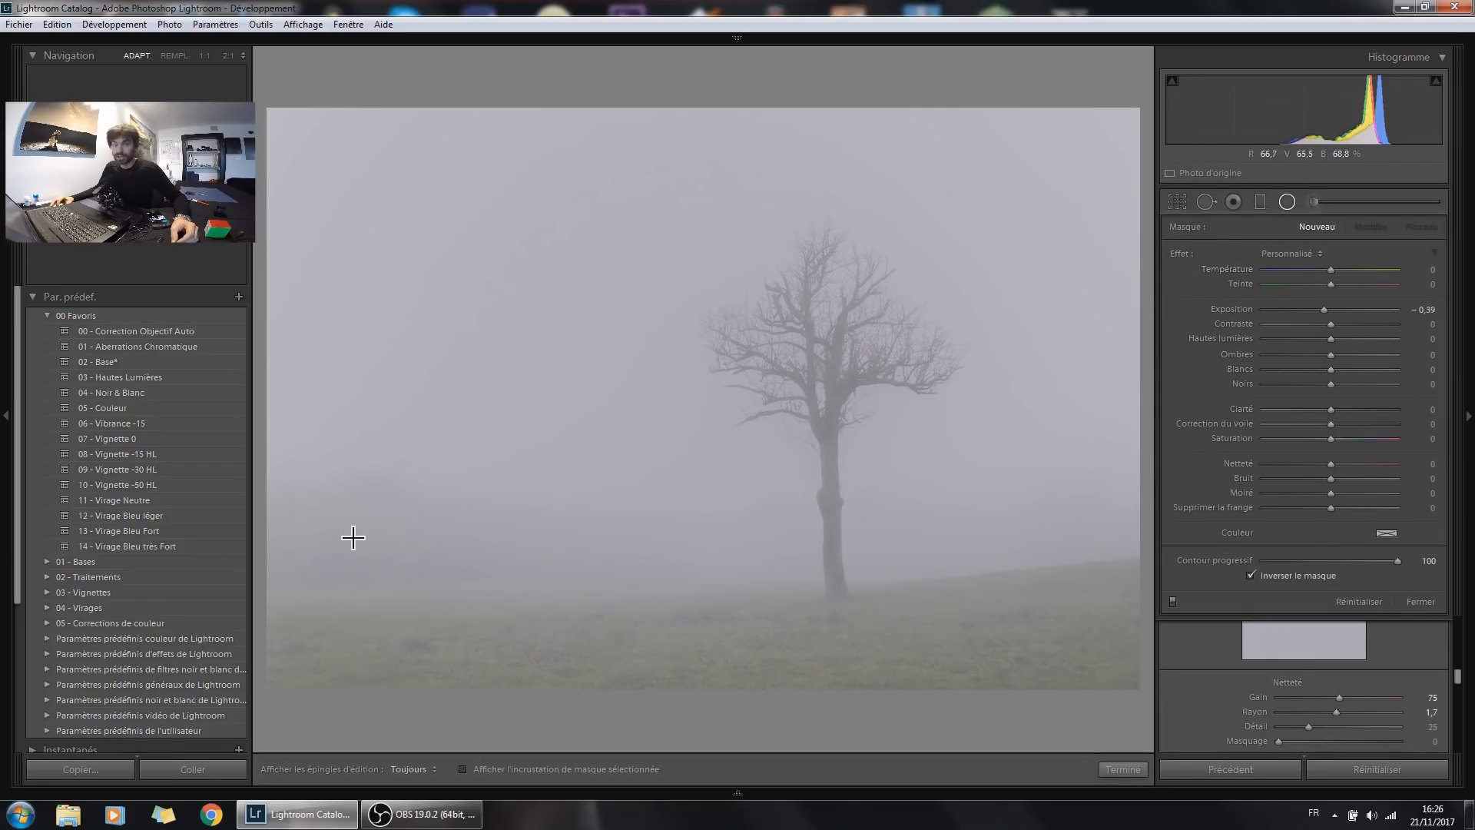
drag(401, 547, 763, 632)
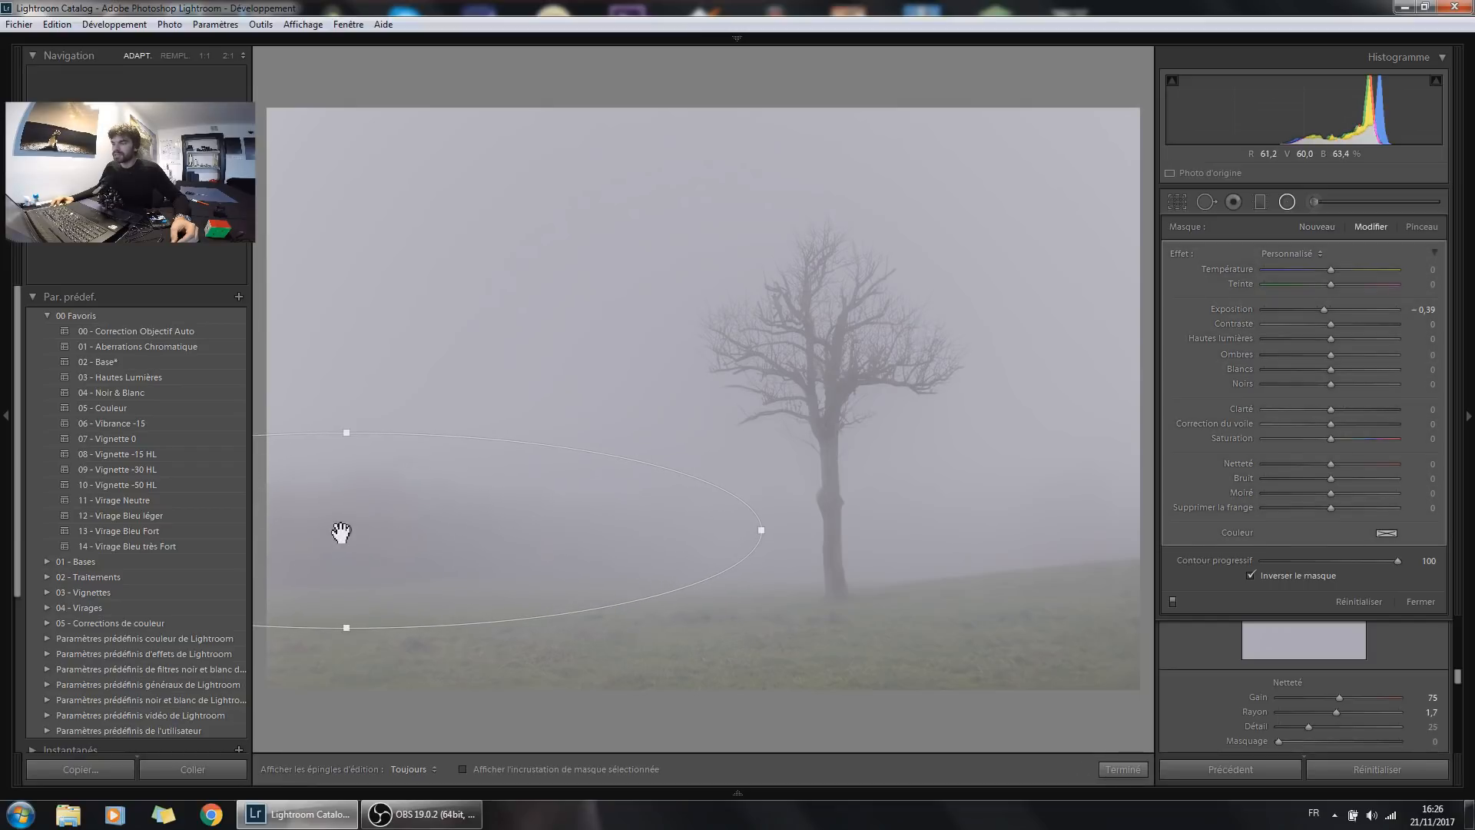
drag(369, 536, 372, 537)
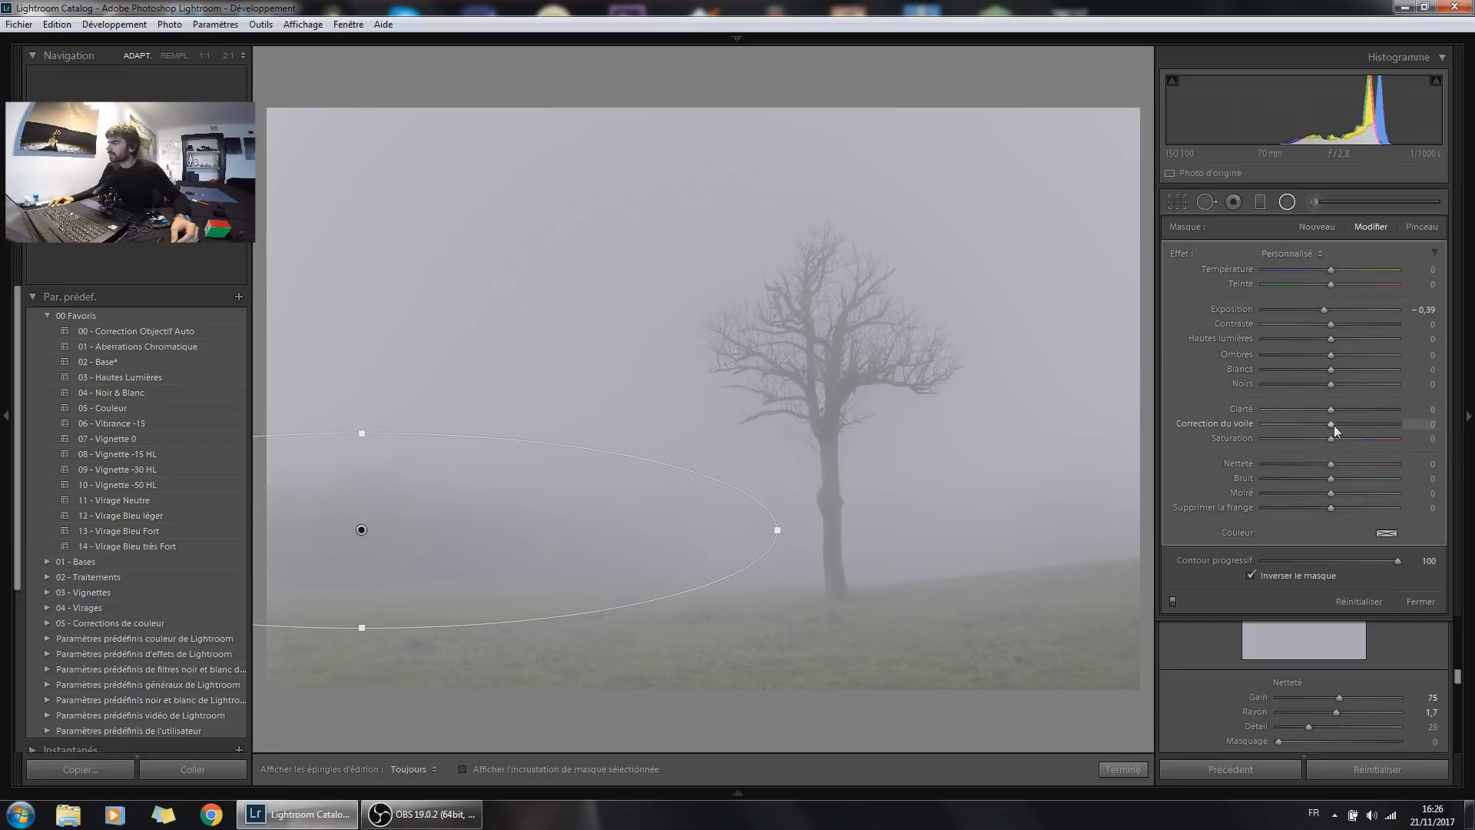
drag(1331, 426, 1286, 429)
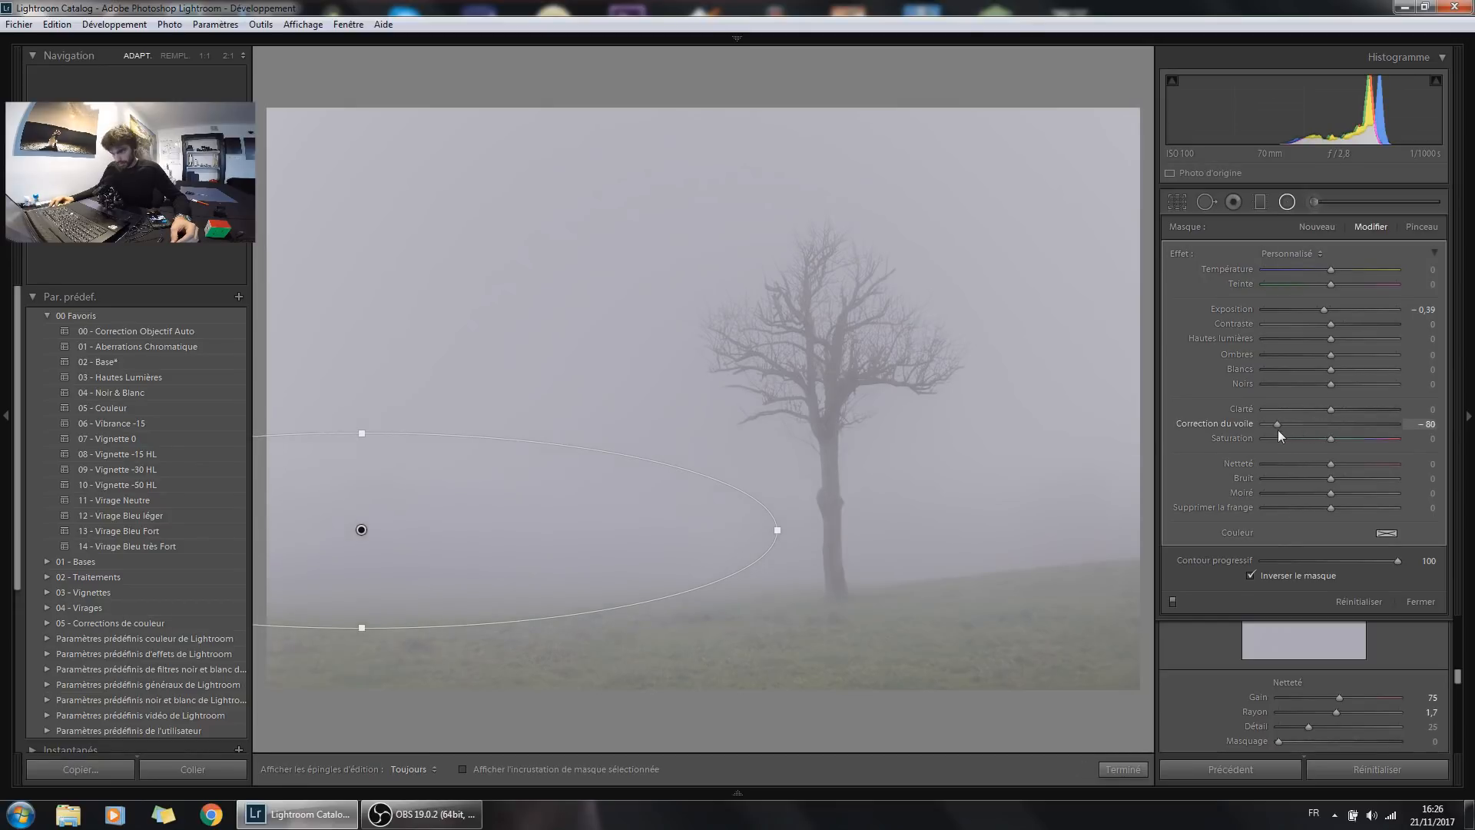
drag(1288, 431, 1283, 430)
mouse_move(362, 432)
mouse_down()
mouse_move(365, 408)
mouse_move(362, 430)
mouse_up()
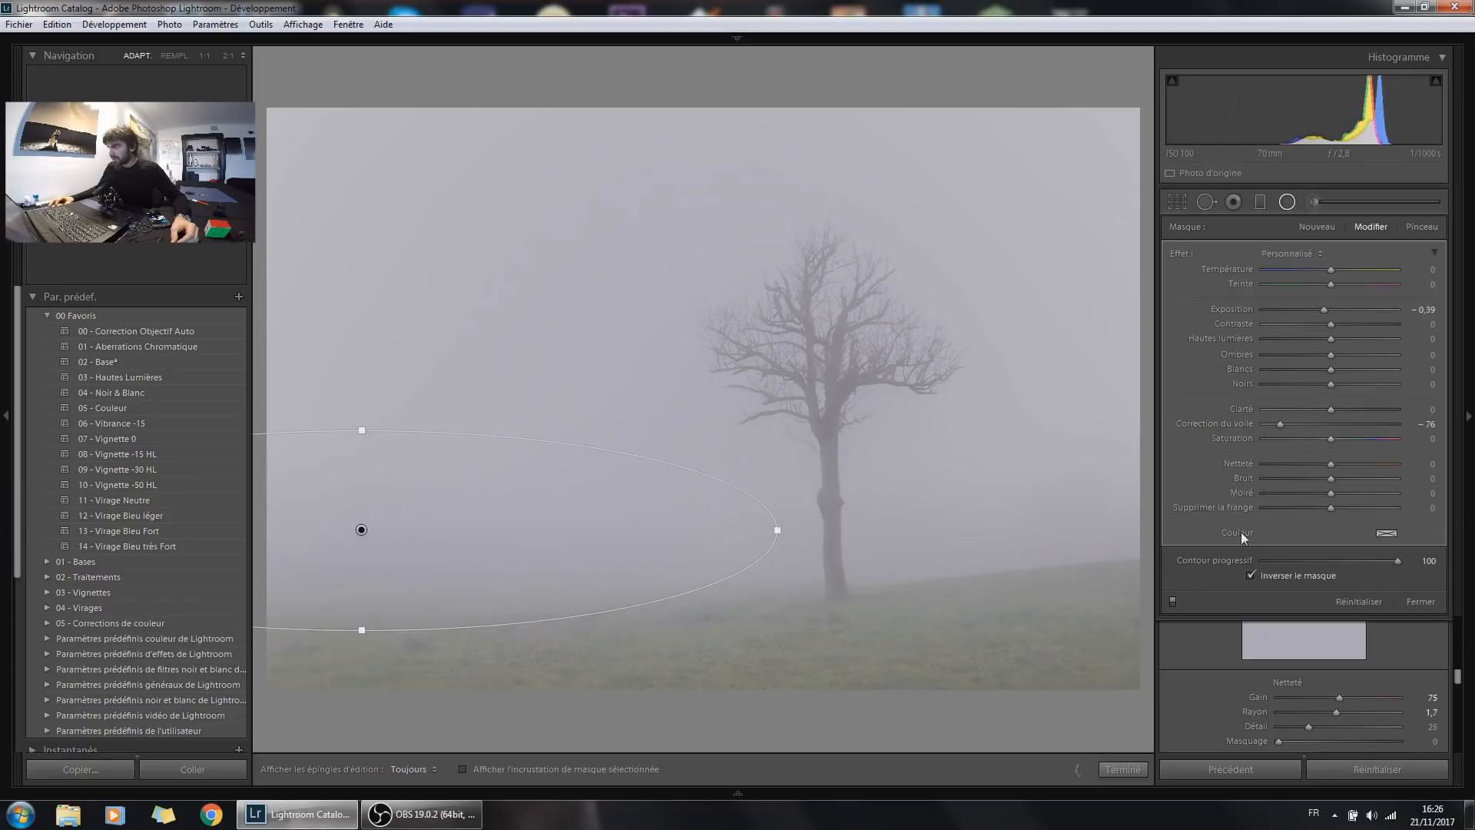
Add a second radial filter over the background right of the trunk with negative Correction du voile, and reset the first filter's Exposition to 0
drag(1011, 535, 1220, 620)
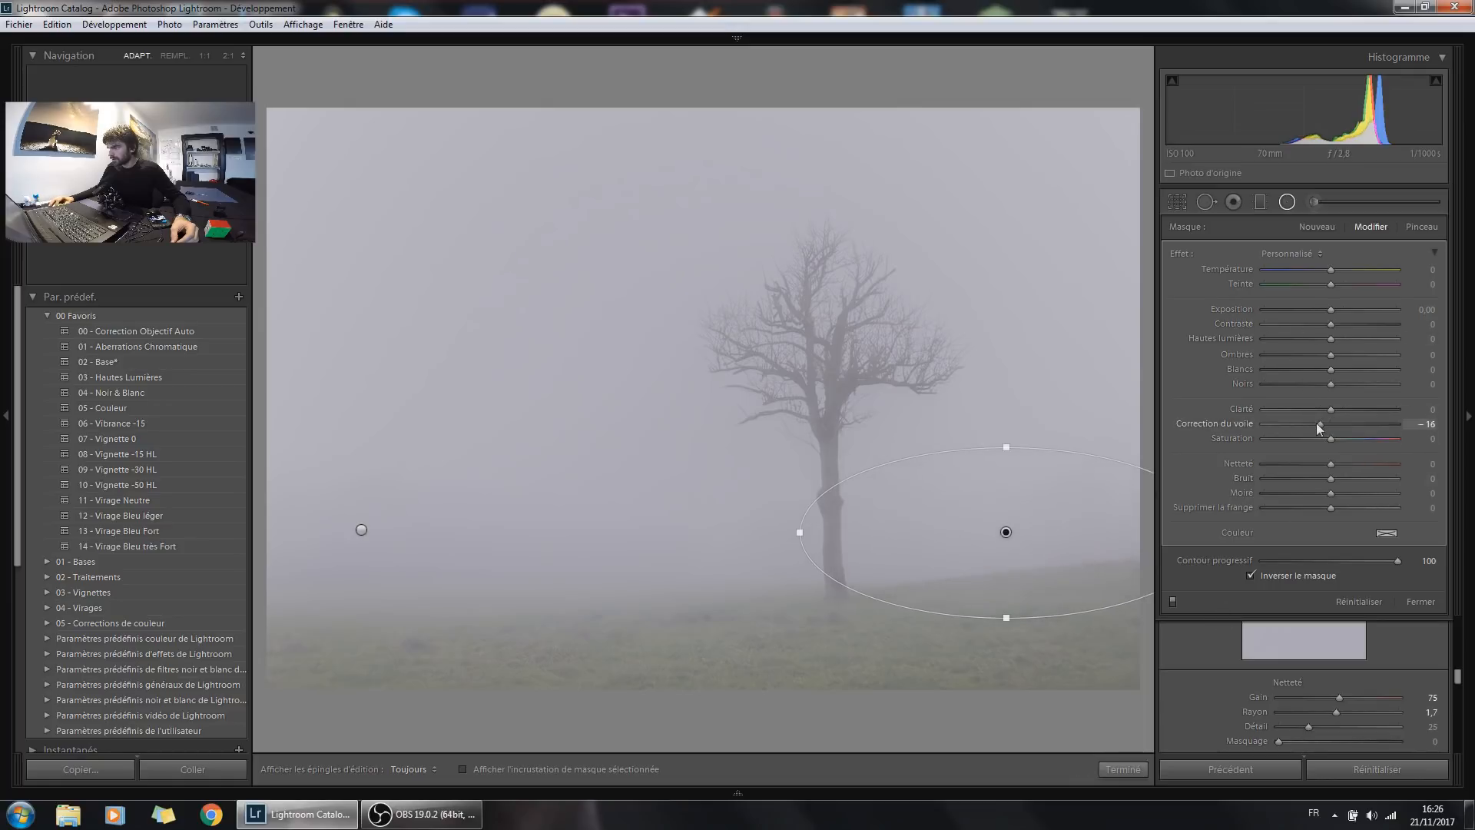
click(361, 530)
double_click(1243, 305)
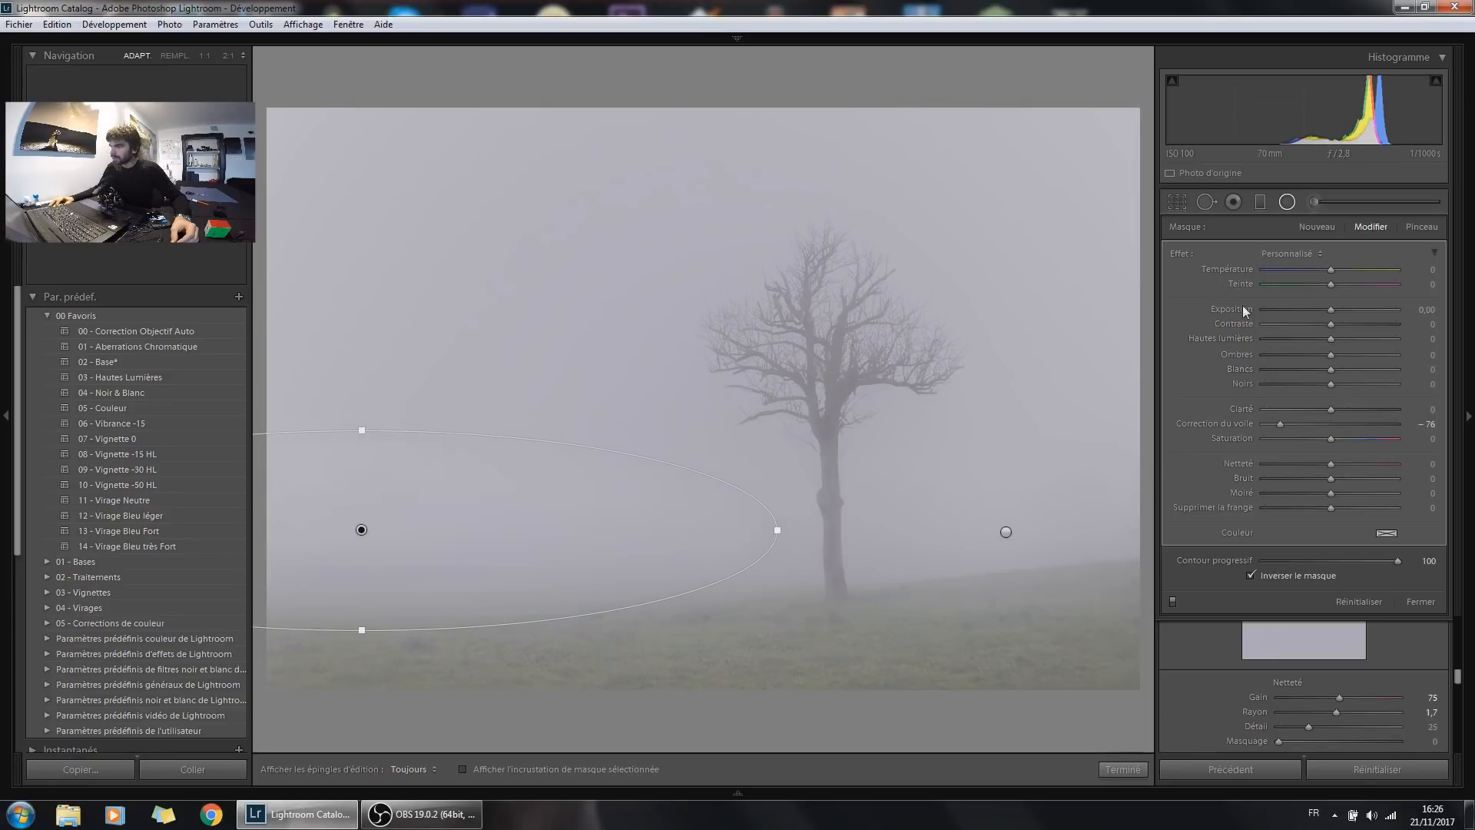
click(1288, 202)
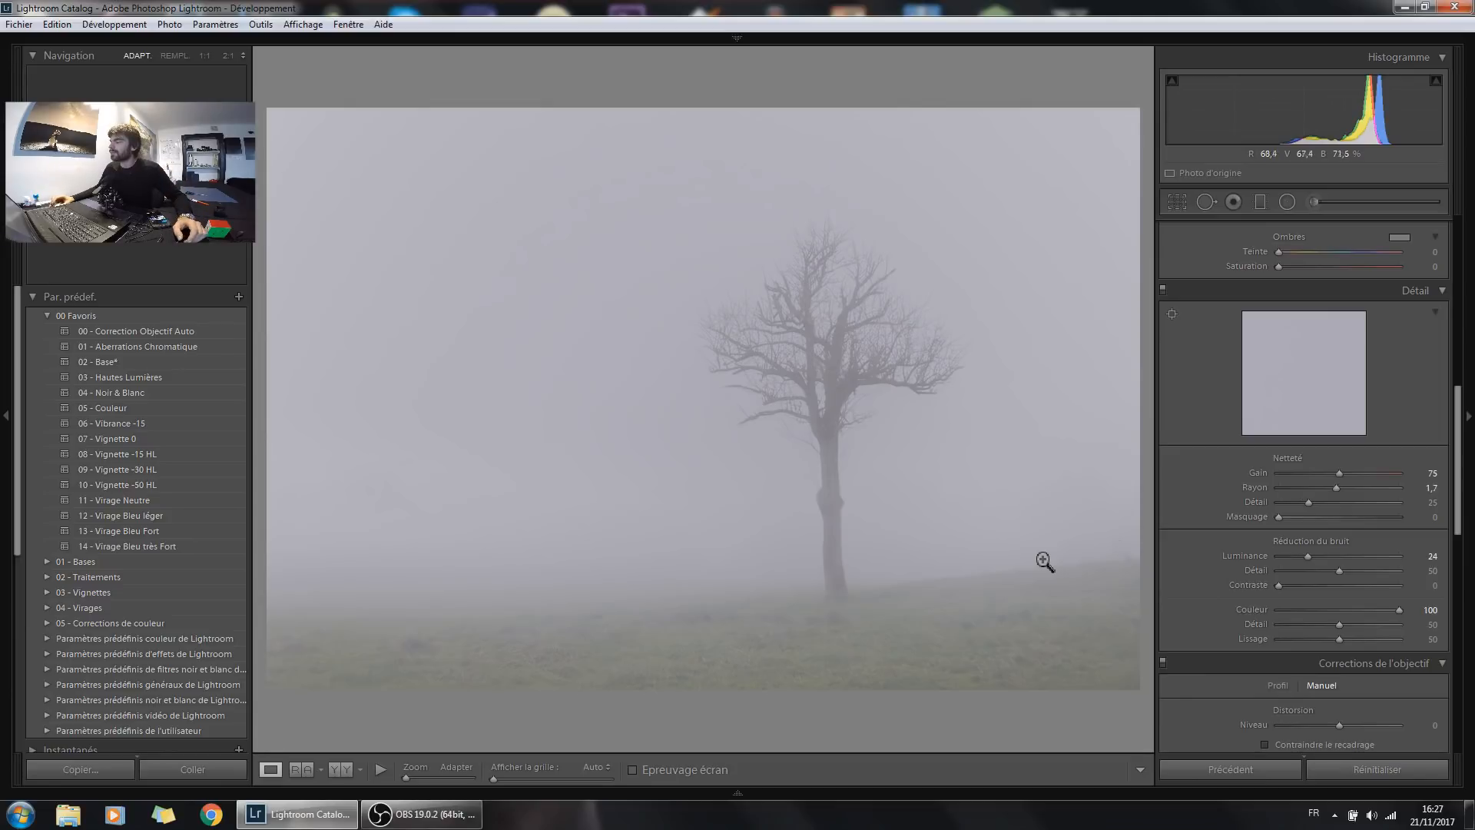
Reset the global Blancs and Noirs settings to 0
scroll(1347, 510, up, 5)
scroll(1348, 510, up, 5)
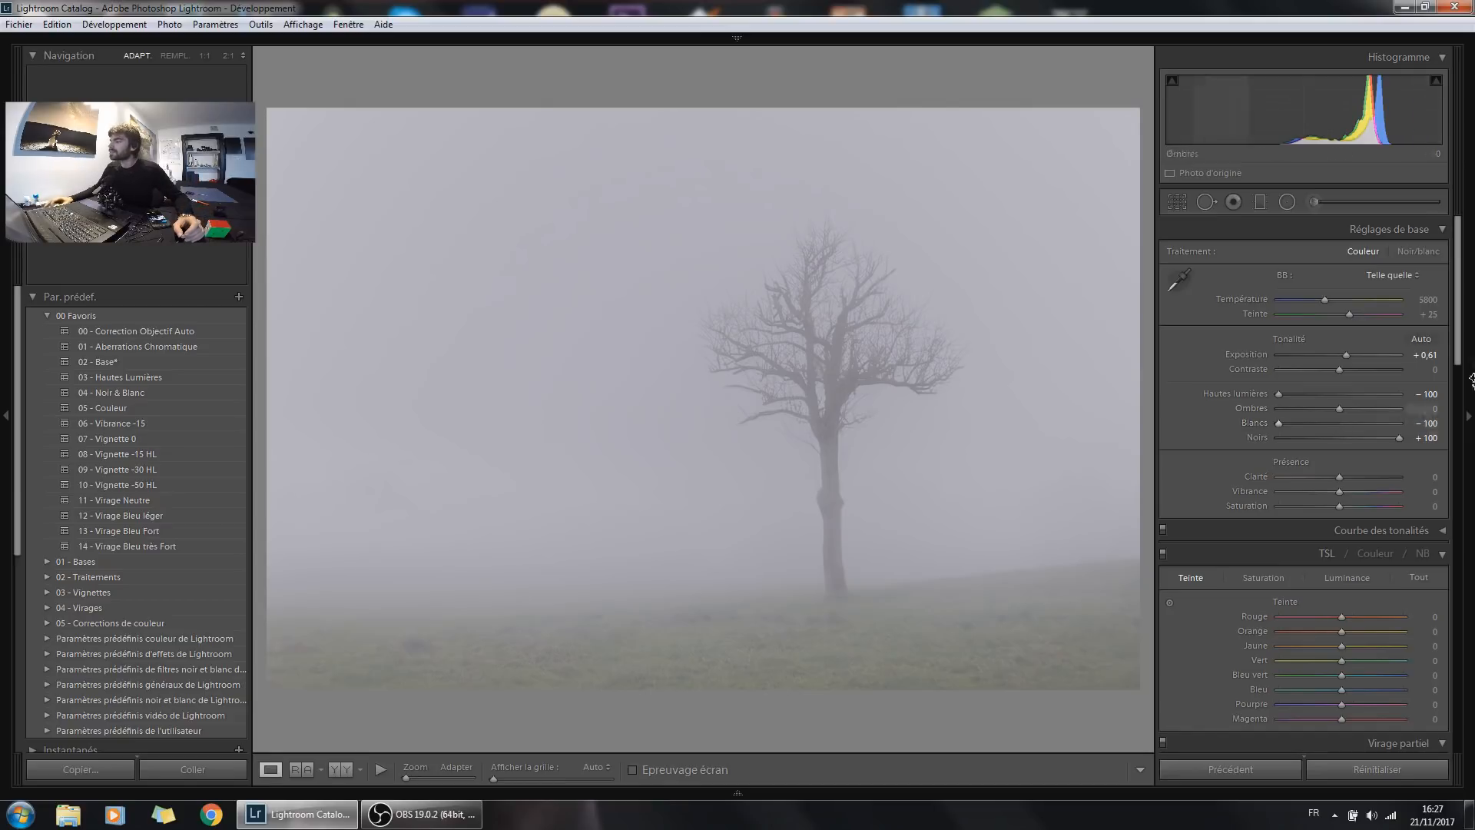
double_click(1256, 422)
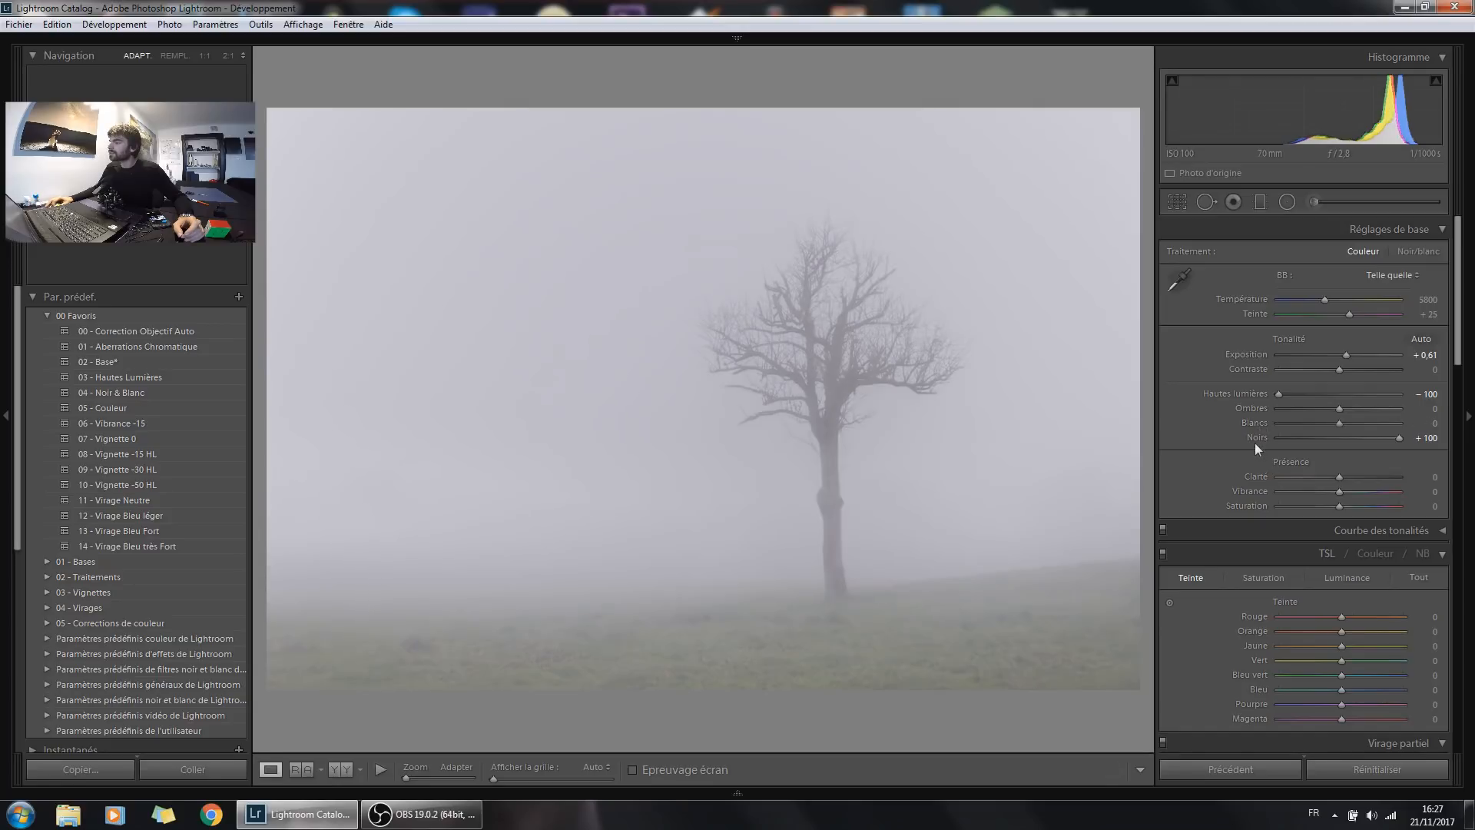
double_click(1256, 441)
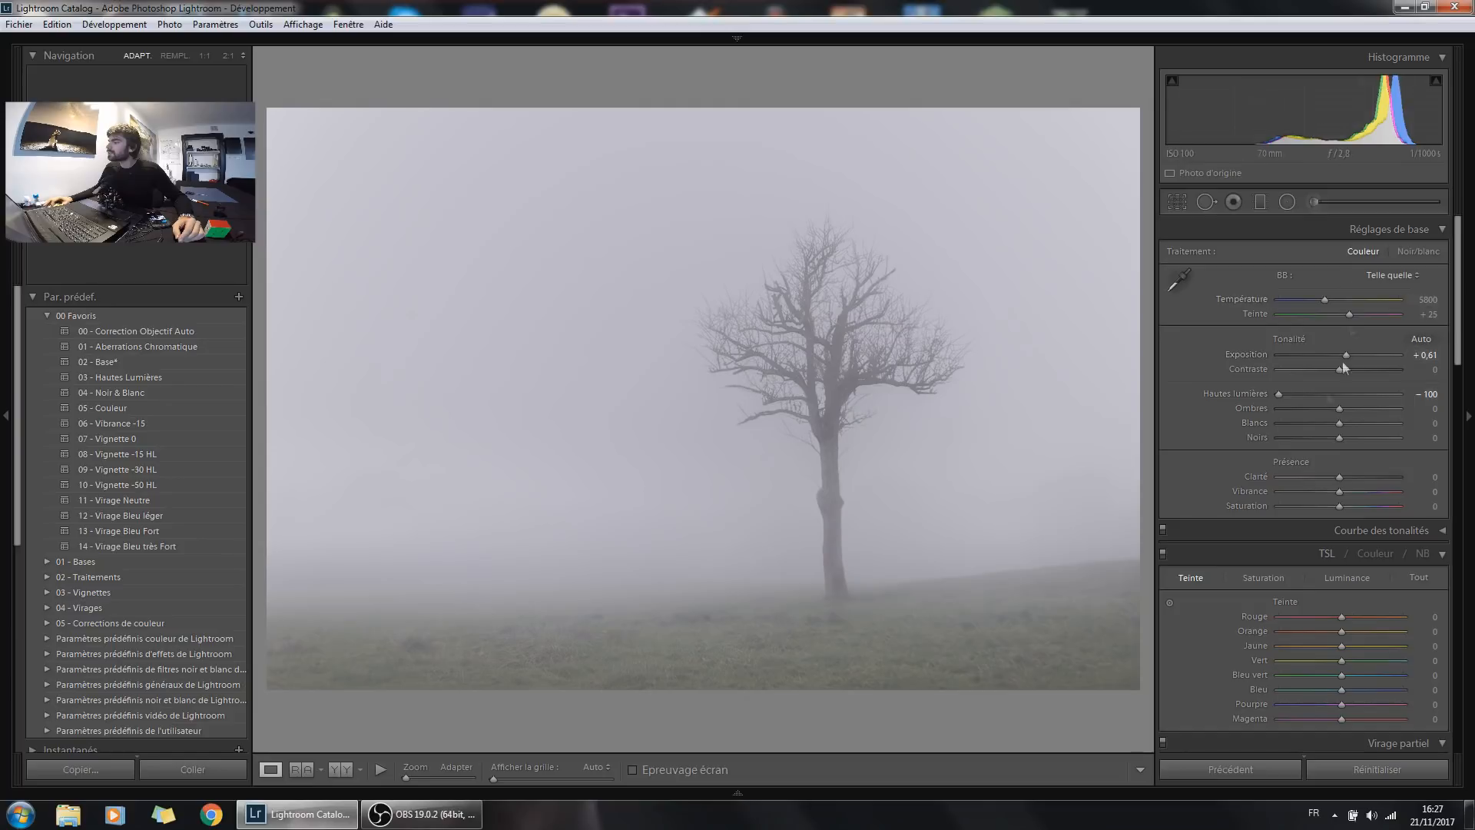
Try a more contrasted look with Noirs at −90 and Blancs at +53, and reset both to 0
drag(1340, 422, 1284, 439)
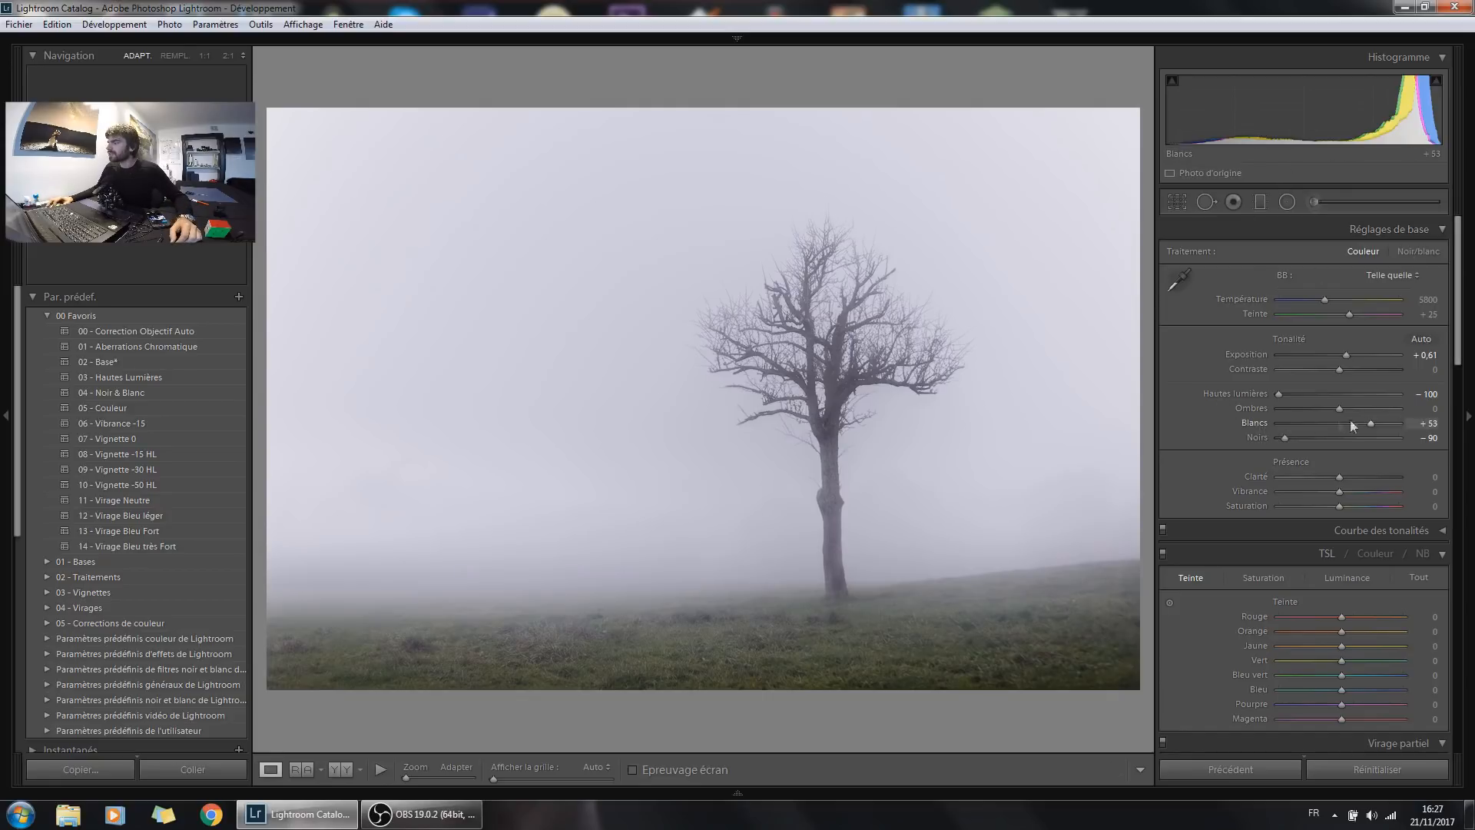
double_click(1255, 424)
double_click(1260, 438)
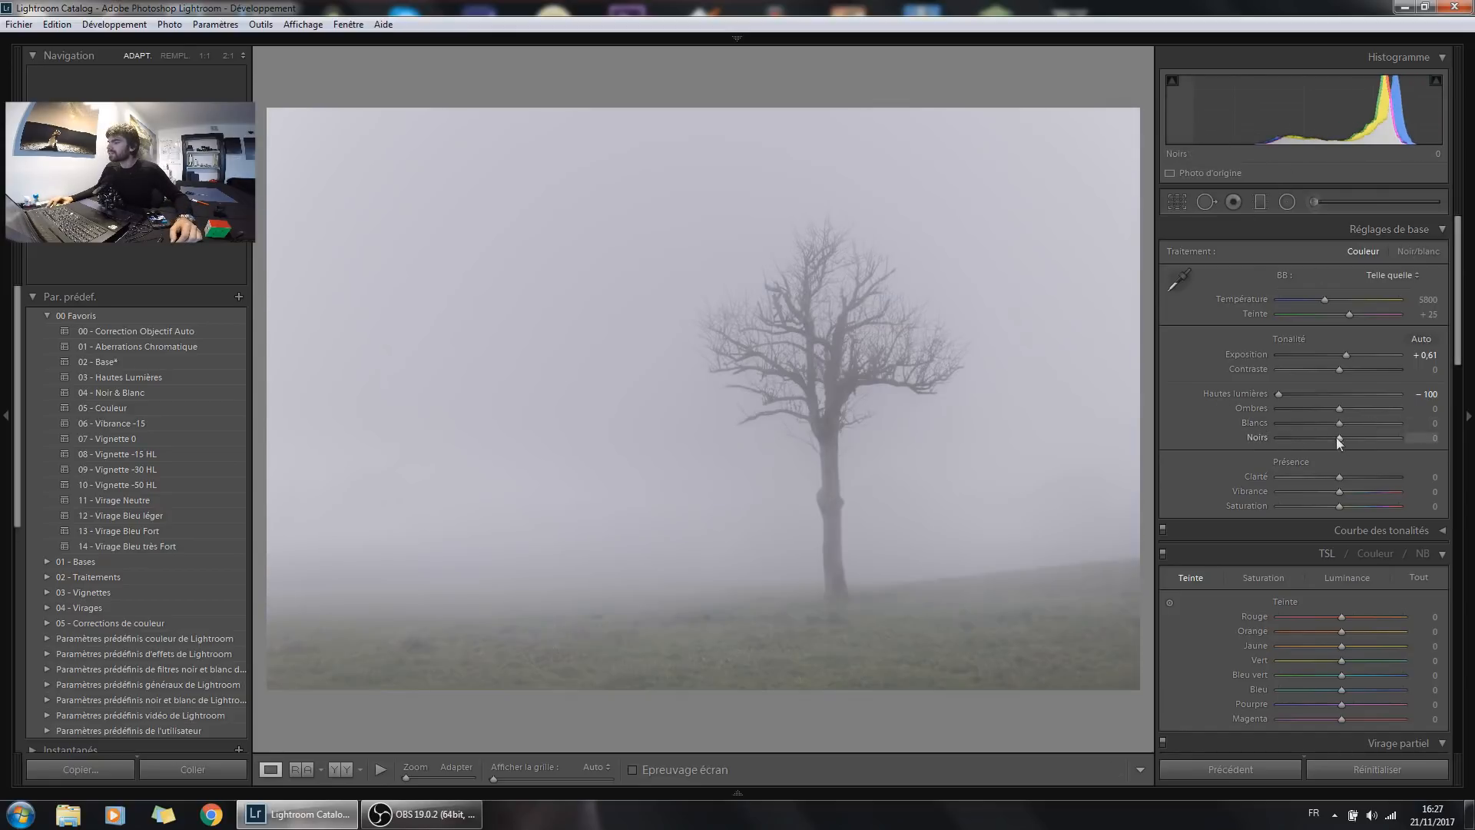
Soften the contrast by setting Noirs to +100 and Blancs to −69
drag(1338, 438, 1460, 450)
drag(1326, 424, 1299, 436)
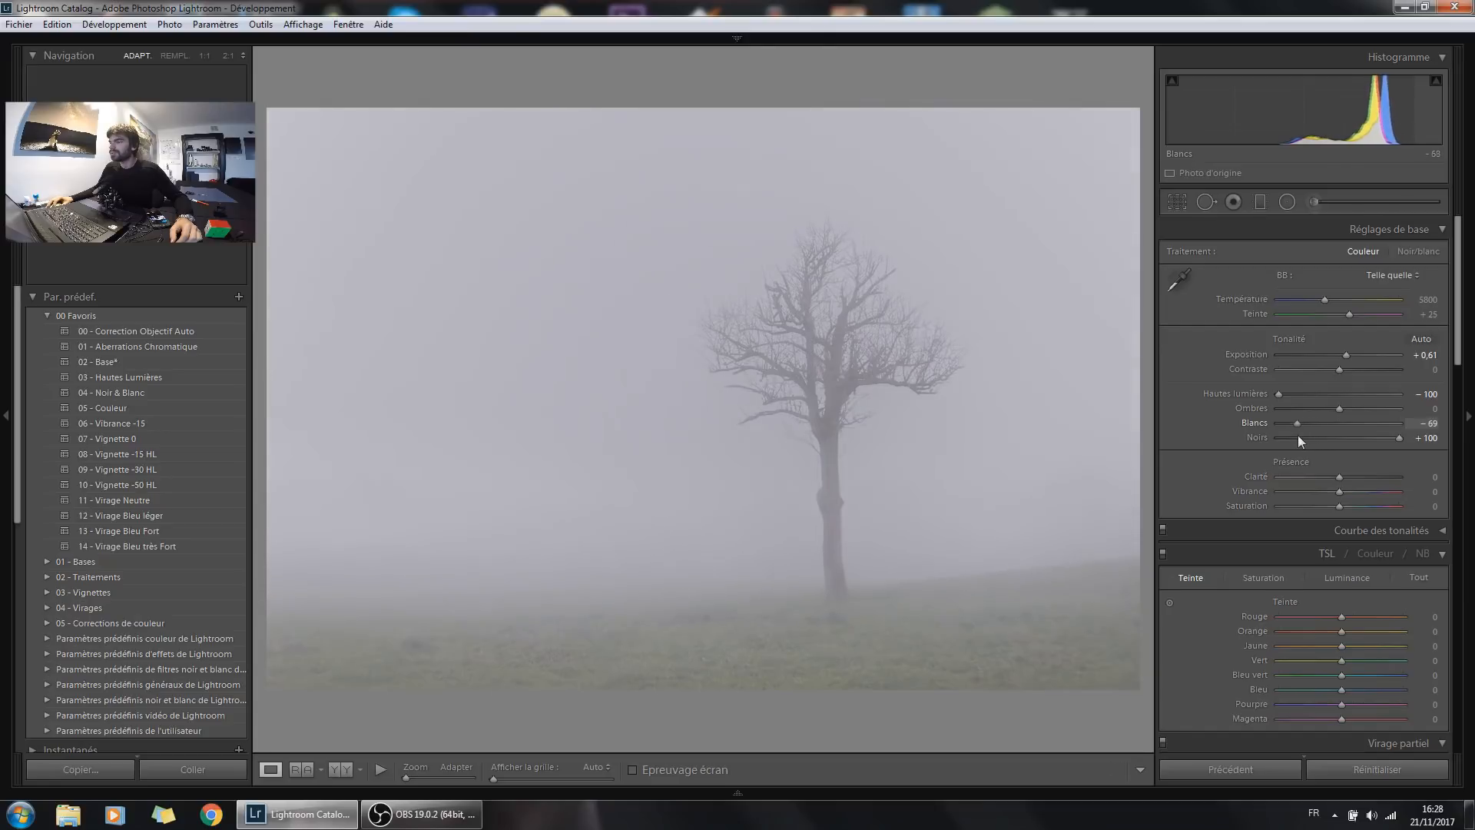